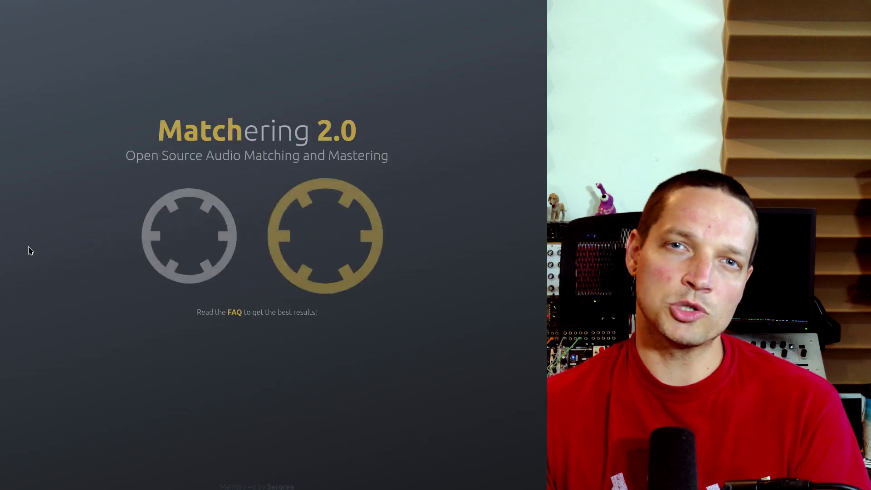
- Load jungle.wav as the reference track in Matchering
{"action": "left_click", "coordinate": [323, 265]}
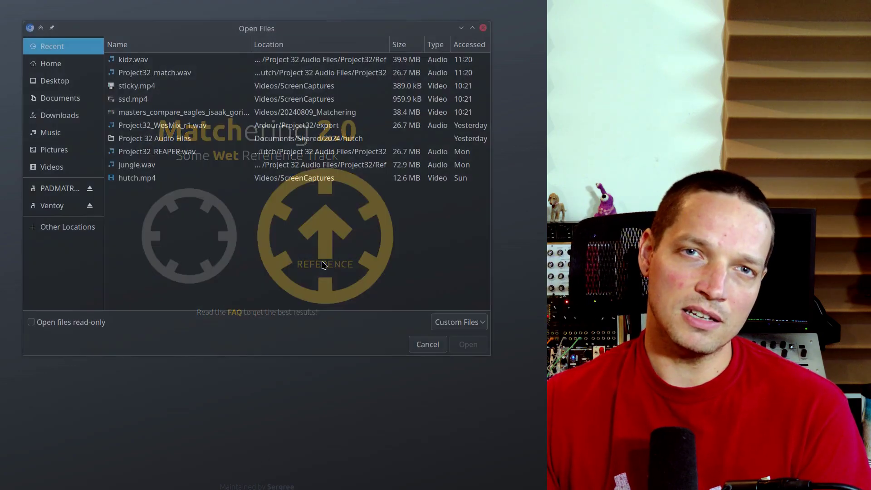
{"action": "left_click", "coordinate": [136, 165]}
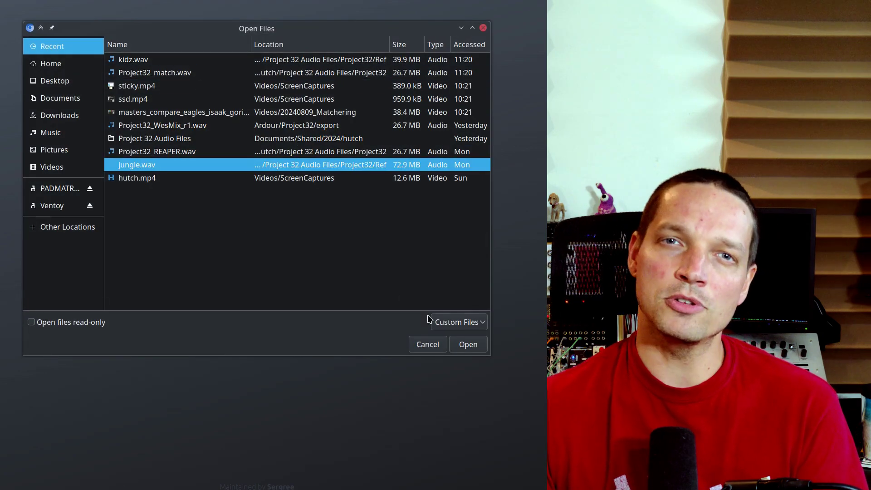
{"action": "left_click", "coordinate": [468, 345]}
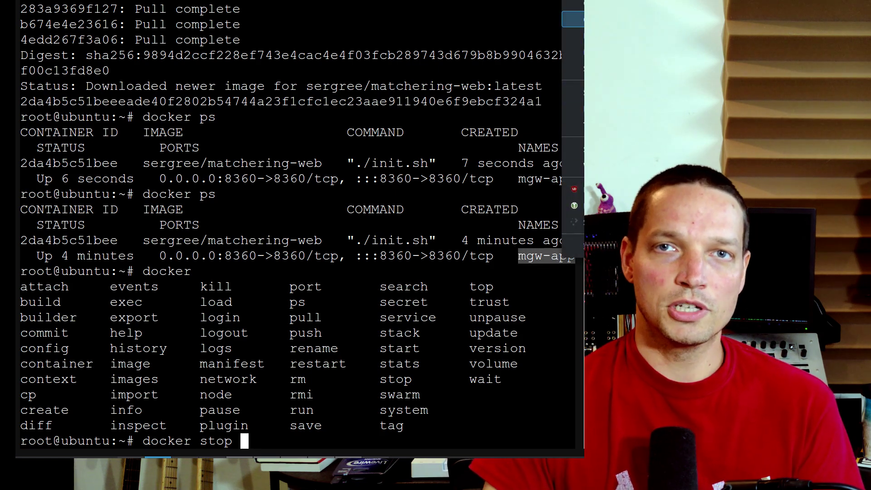
- Switch to the terminal, stop the mgw-app Docker container and remove it
{"action": "right_click", "coordinate": [279, 440]}
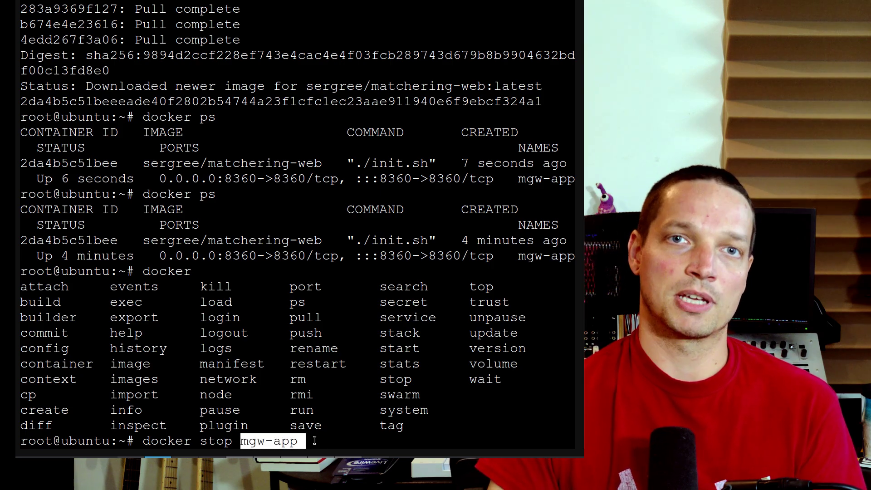
{"action": "key", "text": "Return"}
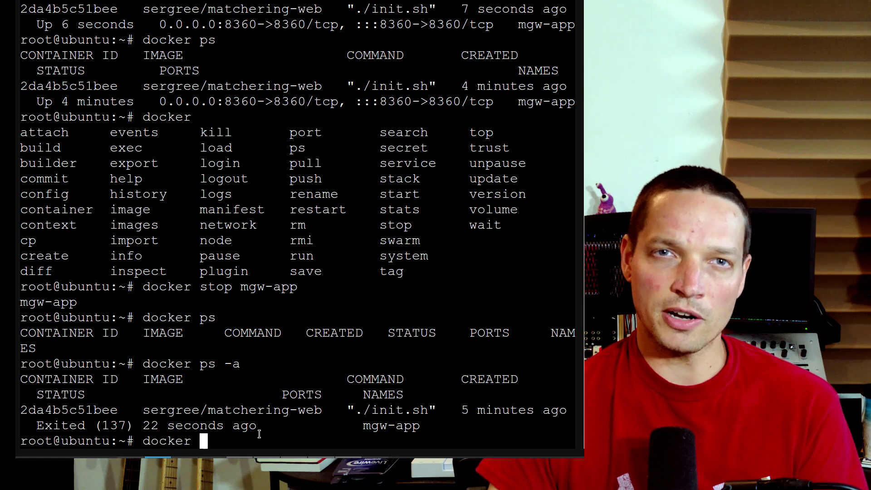
{"action": "right_click", "coordinate": [259, 434]}
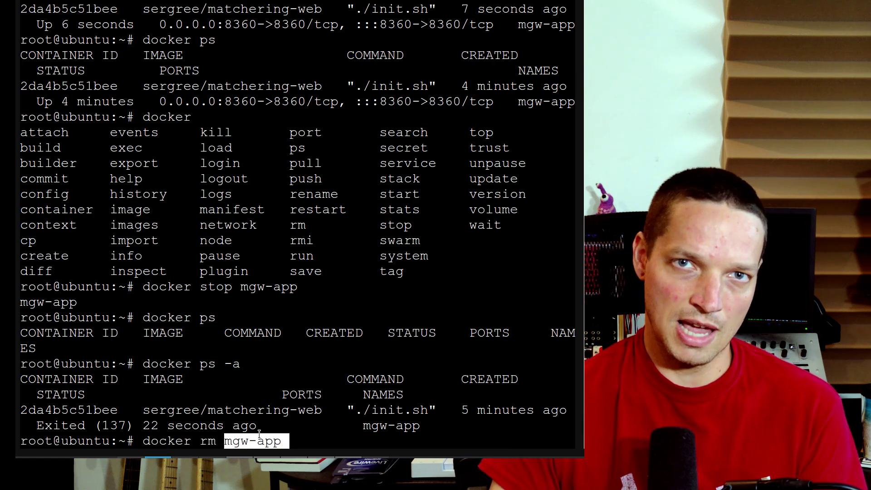
{"action": "key", "text": "Return"}
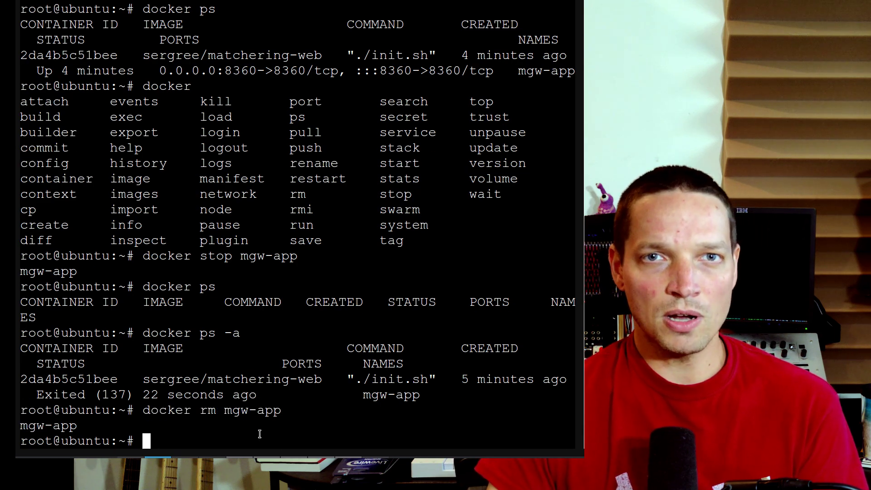
- List all Docker containers, including stopped ones, with docker ps -a
{"action": "type", "text": "docker ps"}
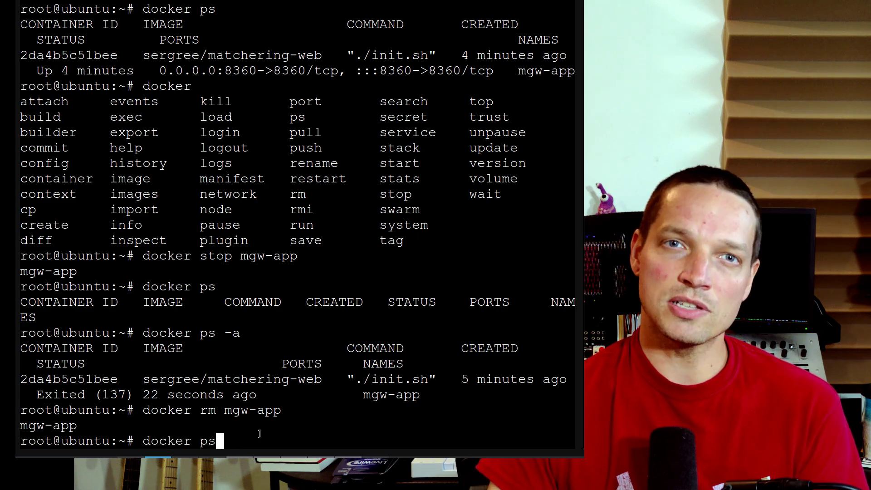
{"action": "type", "text": " -a"}
{"action": "key", "text": "Return"}
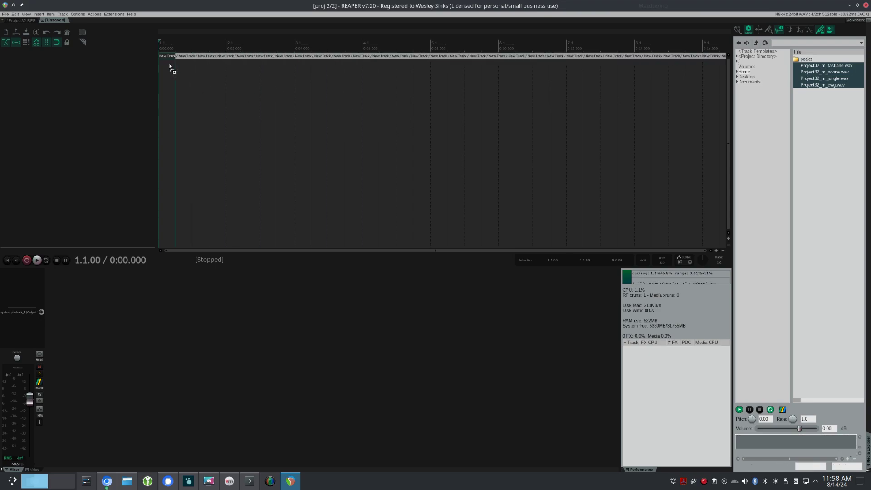
- In REAPER, insert the fastlane, noone, jungle and cwg master files at the project start, at the same time position on separate tracks
{"action": "left_click_drag", "start_coordinate": [162, 59], "coordinate": [162, 59]}
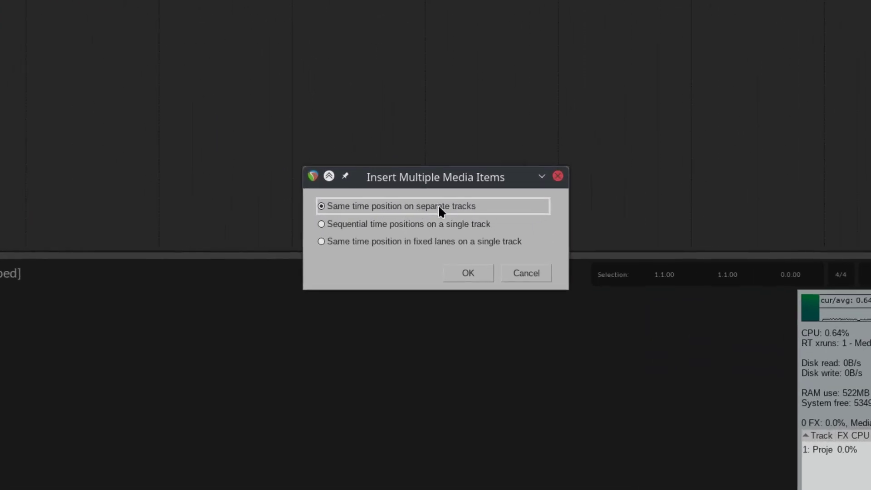
{"action": "left_click", "coordinate": [468, 273]}
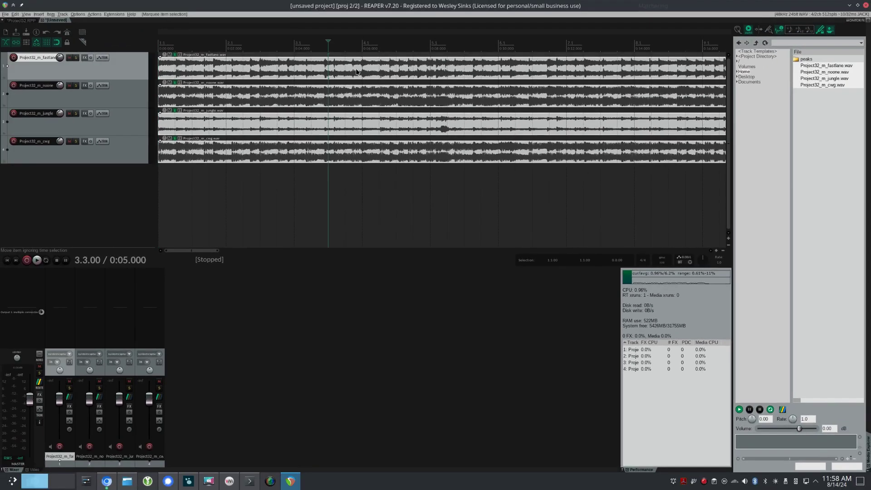
- Normalize the four selected media items separately to -13 LUFS-I through their item properties
{"action": "right_click", "coordinate": [341, 49]}
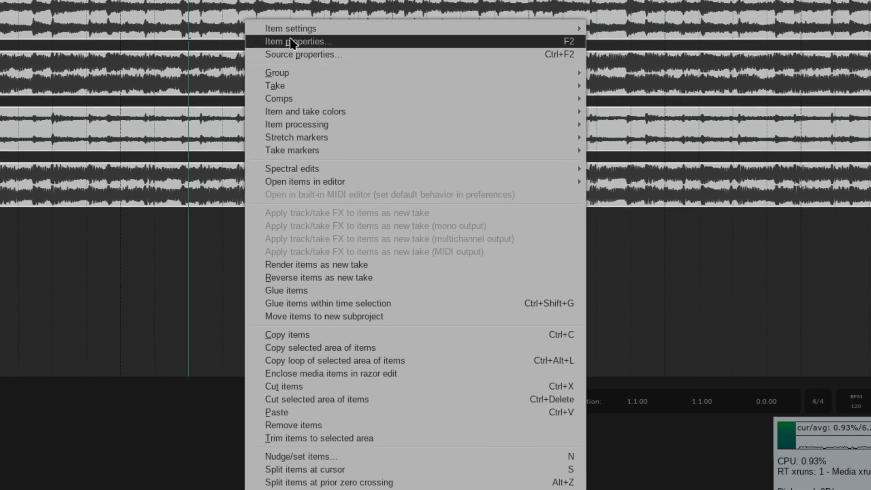
{"action": "left_click", "coordinate": [301, 46]}
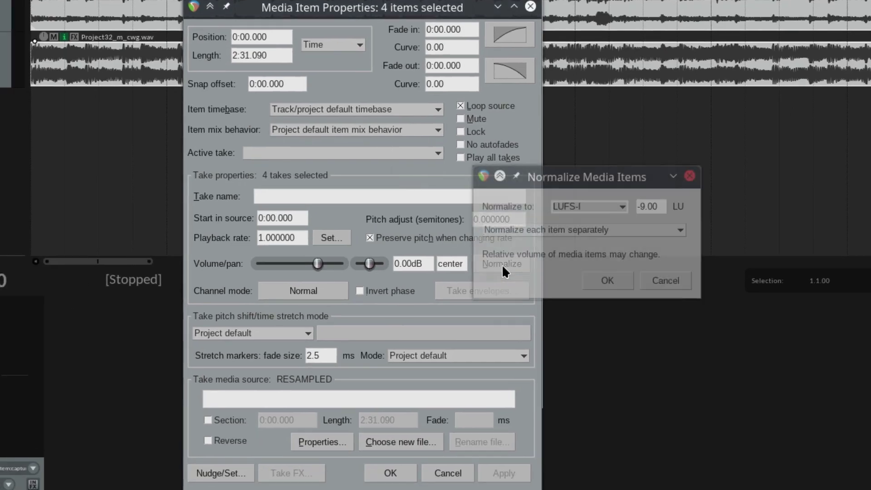
{"action": "left_click", "coordinate": [502, 264]}
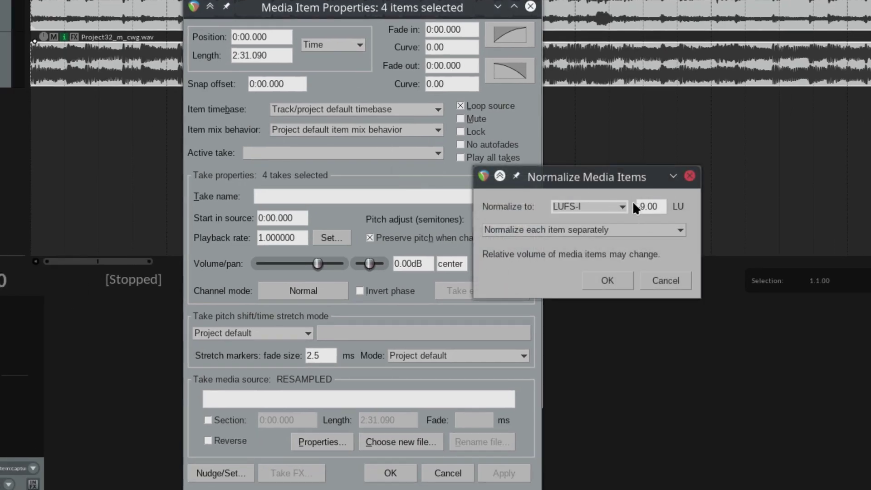
{"action": "key", "text": "Delete"}
{"action": "type", "text": "9"}
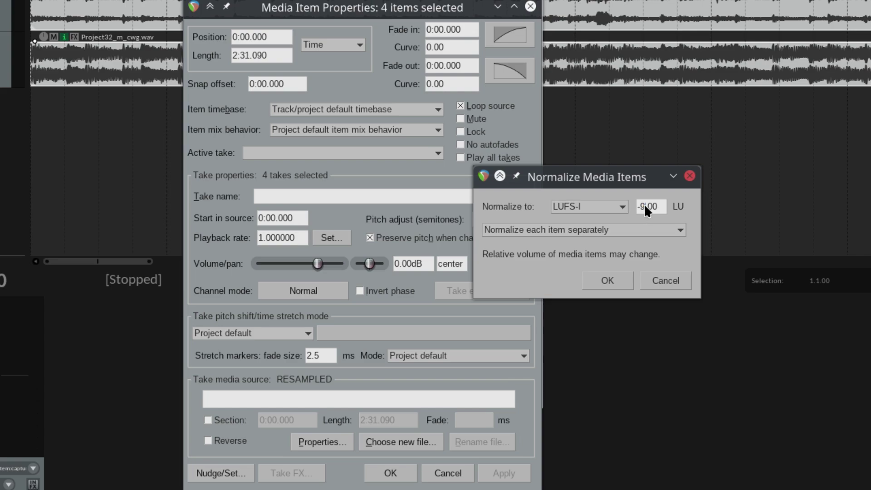
{"action": "key", "text": "BackSpace"}
{"action": "type", "text": "13"}
{"action": "left_click", "coordinate": [620, 283]}
{"action": "left_click", "coordinate": [389, 473]}
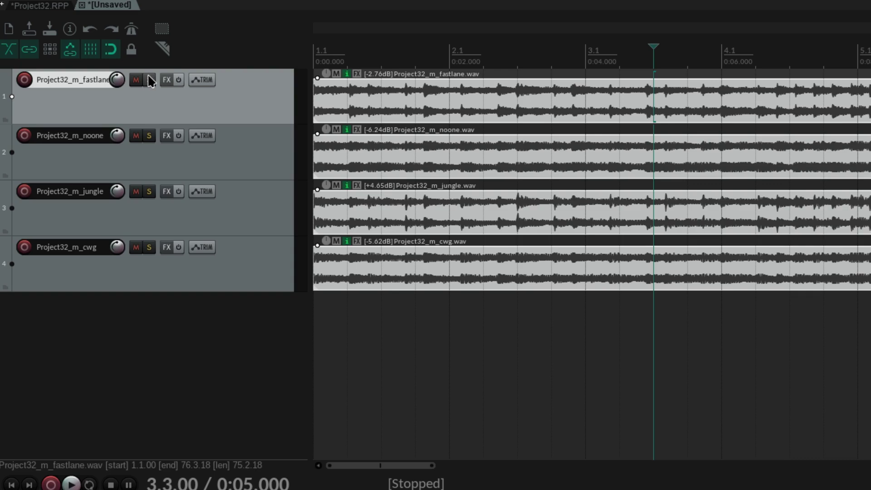
- Solo the Project32_m_fastlane track exclusively and start playback
{"action": "right_click", "coordinate": [148, 77]}
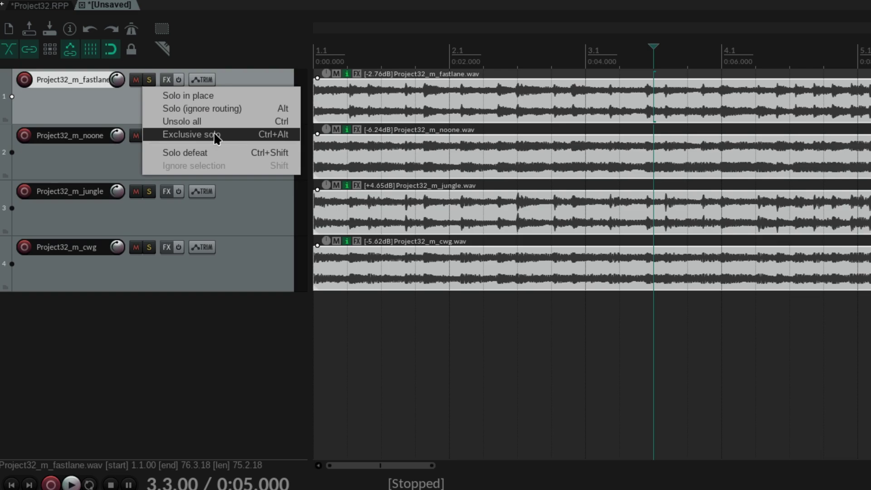
{"action": "left_click", "coordinate": [214, 134]}
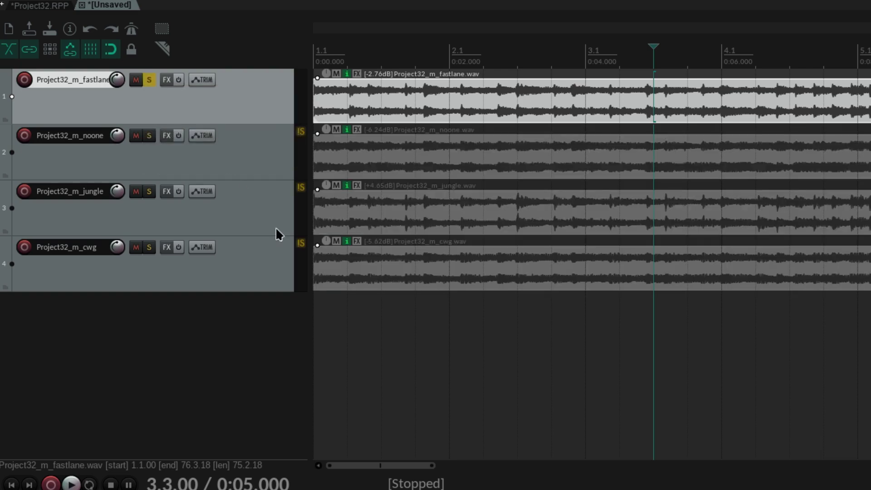
{"action": "key", "text": "space"}
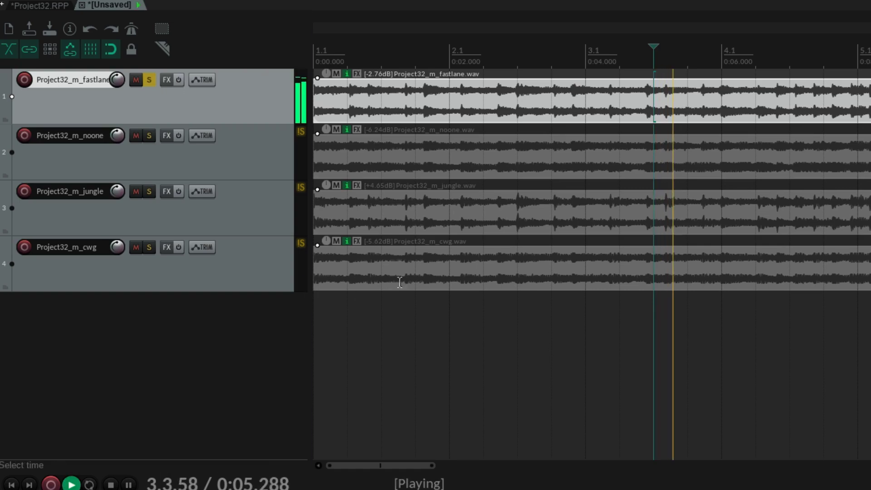
- Compare the four masters by moving the solo between the noone, jungle, cwg and fastlane tracks during playback, and stop playback on jungle
{"action": "left_click", "coordinate": [149, 135]}
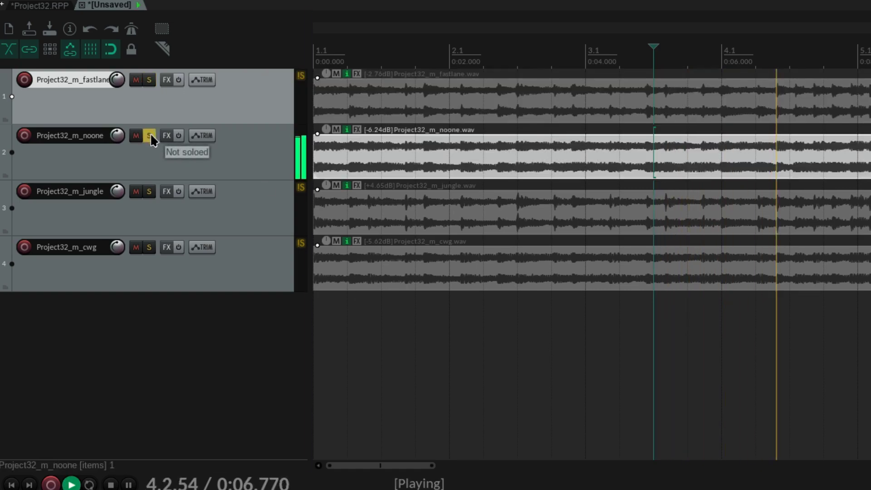
{"action": "left_click", "coordinate": [149, 191]}
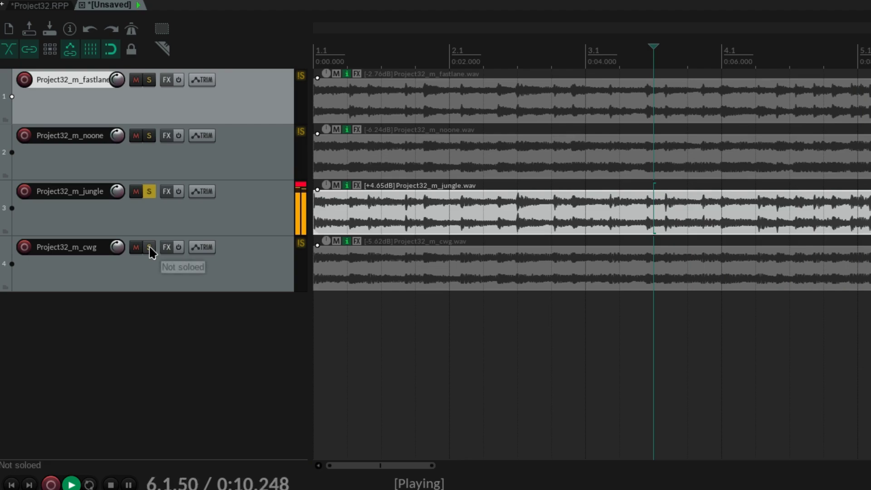
{"action": "left_click", "coordinate": [149, 246]}
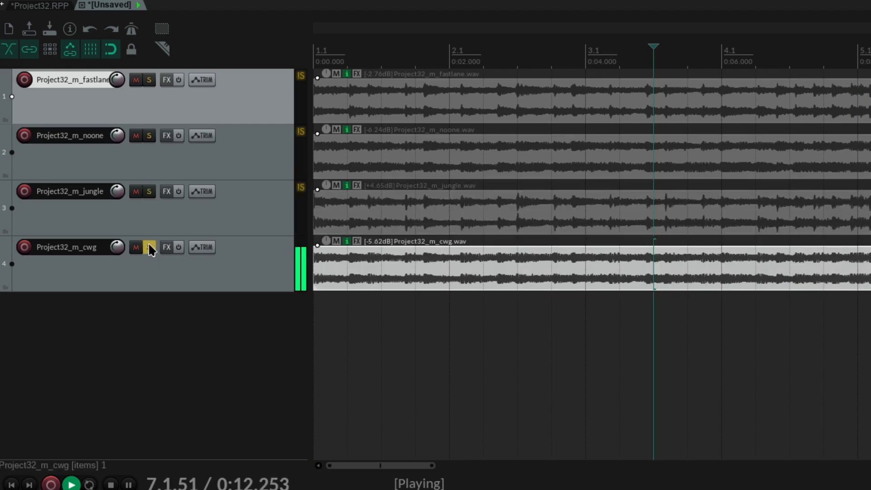
{"action": "left_click", "coordinate": [150, 191]}
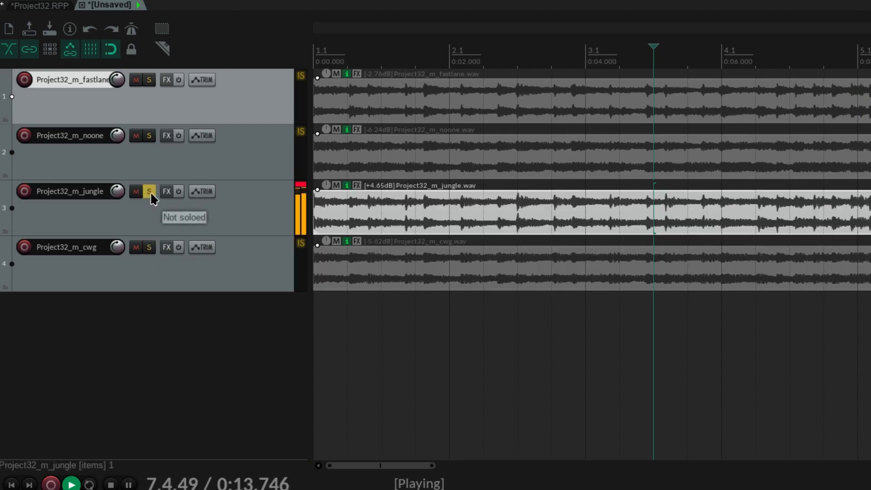
{"action": "left_click", "coordinate": [149, 133]}
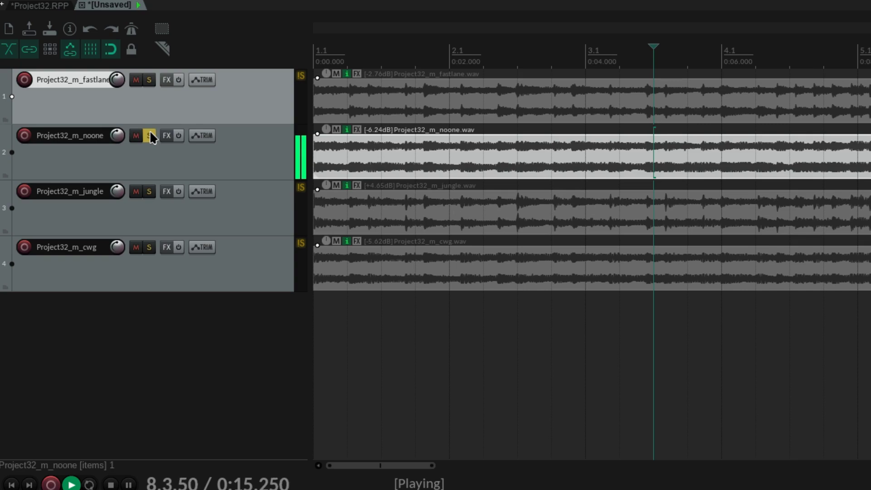
{"action": "left_click", "coordinate": [151, 80]}
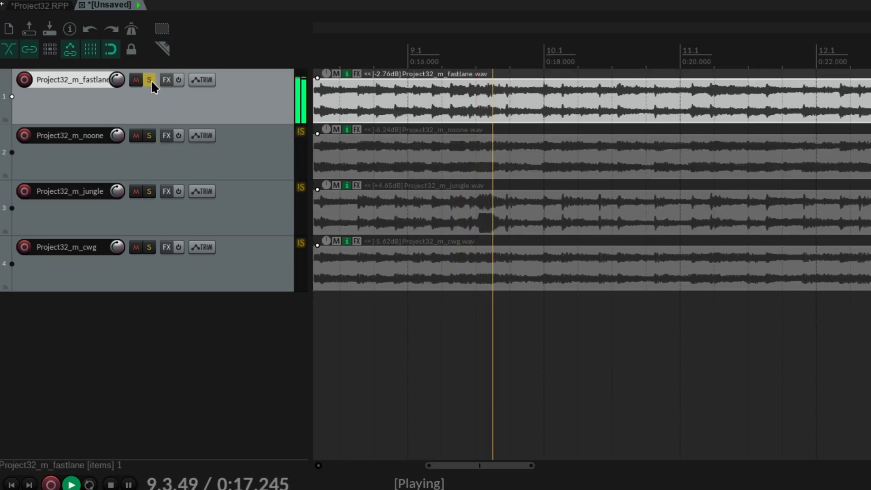
{"action": "left_click", "coordinate": [153, 134]}
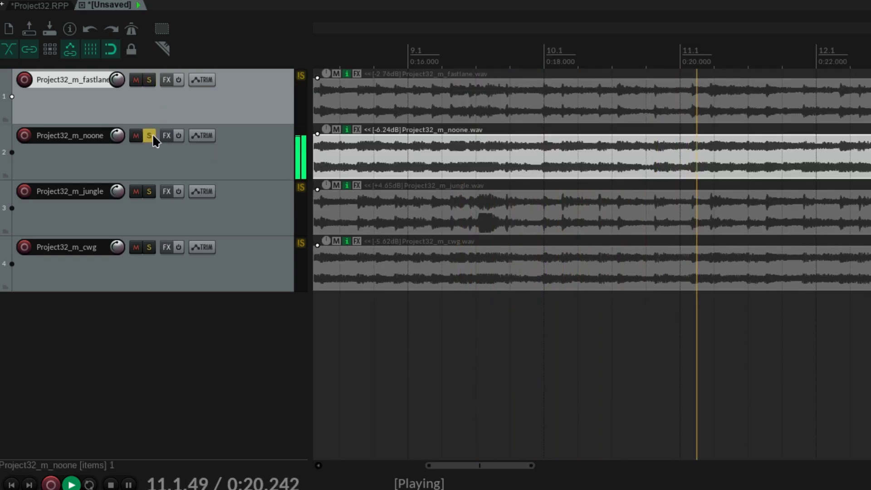
{"action": "left_click", "coordinate": [151, 190]}
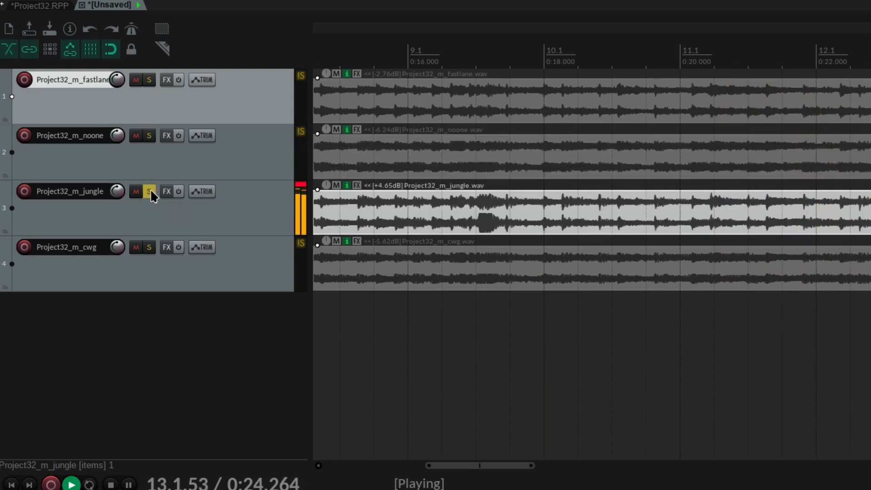
{"action": "key", "text": "space"}
- Delete the Project32_m_noone track from the project
{"action": "left_click", "coordinate": [194, 165]}
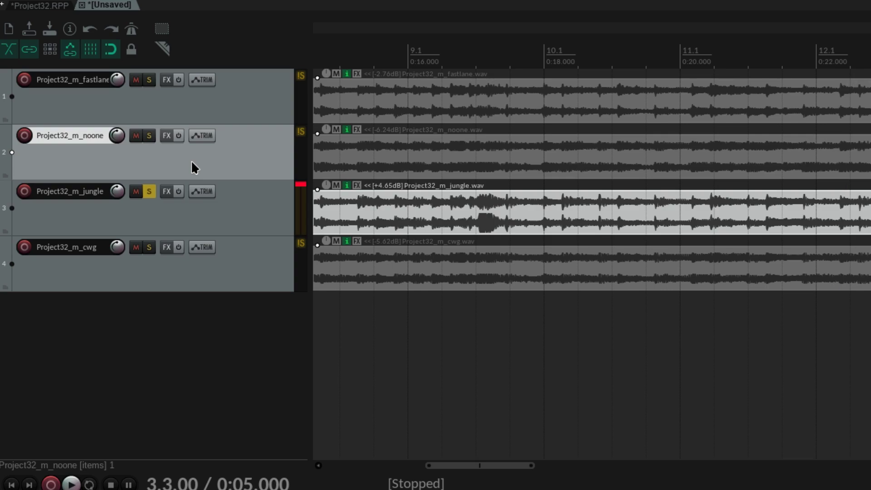
{"action": "key", "text": "Delete"}
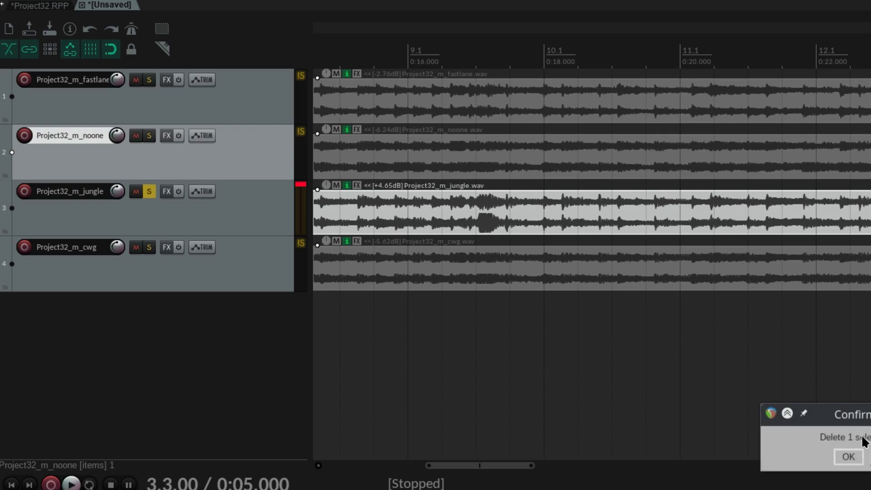
{"action": "left_click", "coordinate": [847, 457]}
- Play the remaining masters, alternating the solo between the fastlane, cwg and jungle tracks, and stop playback on cwg
{"action": "key", "text": "space"}
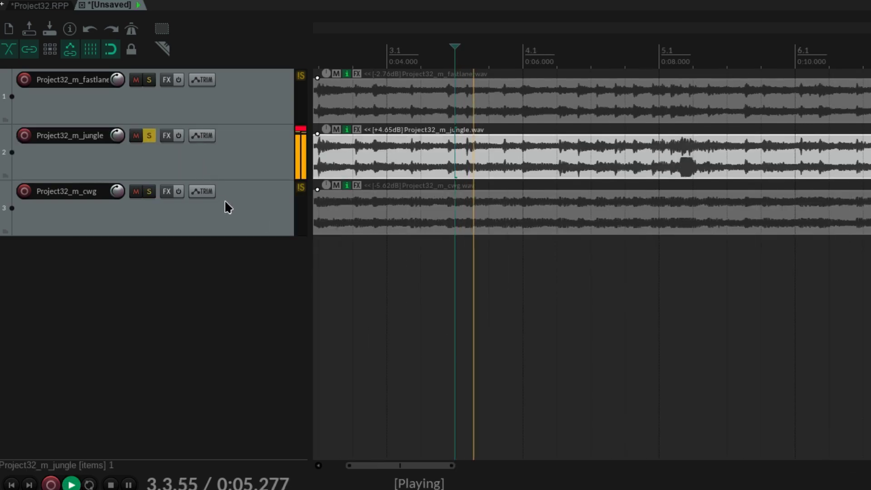
{"action": "left_click", "coordinate": [148, 79]}
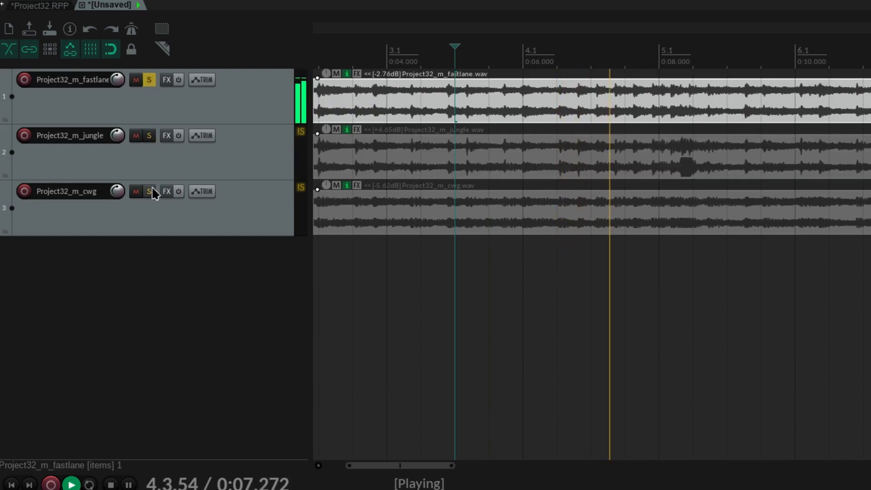
{"action": "left_click", "coordinate": [151, 188]}
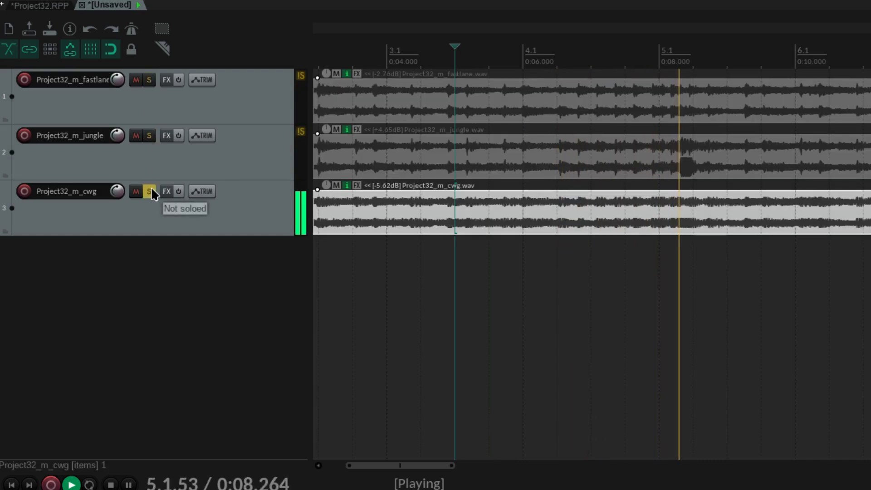
{"action": "left_click", "coordinate": [149, 134]}
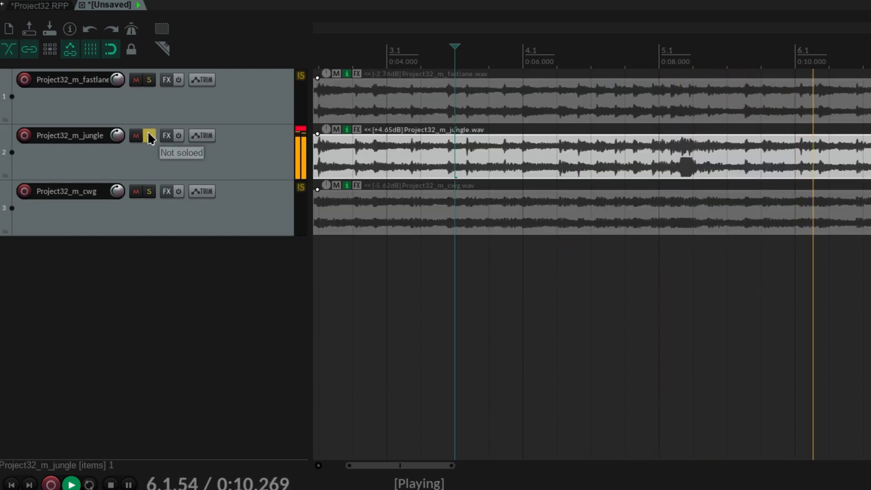
{"action": "left_click", "coordinate": [150, 191]}
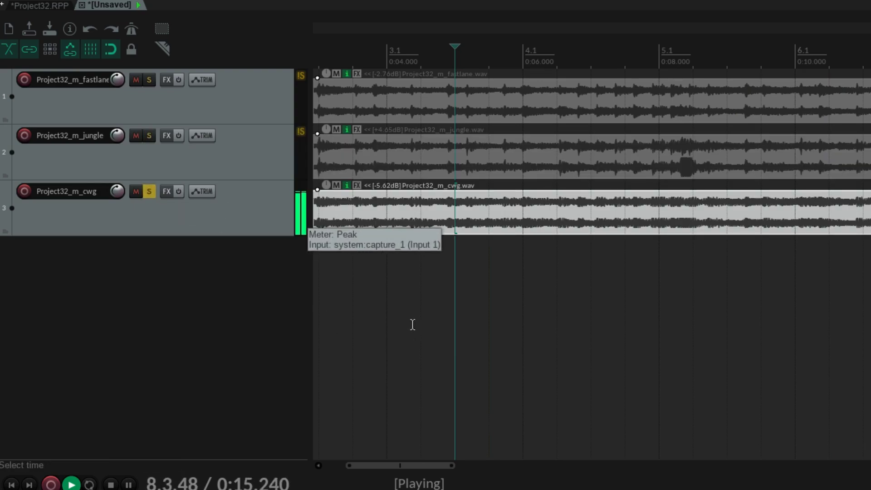
{"action": "key", "text": "space"}
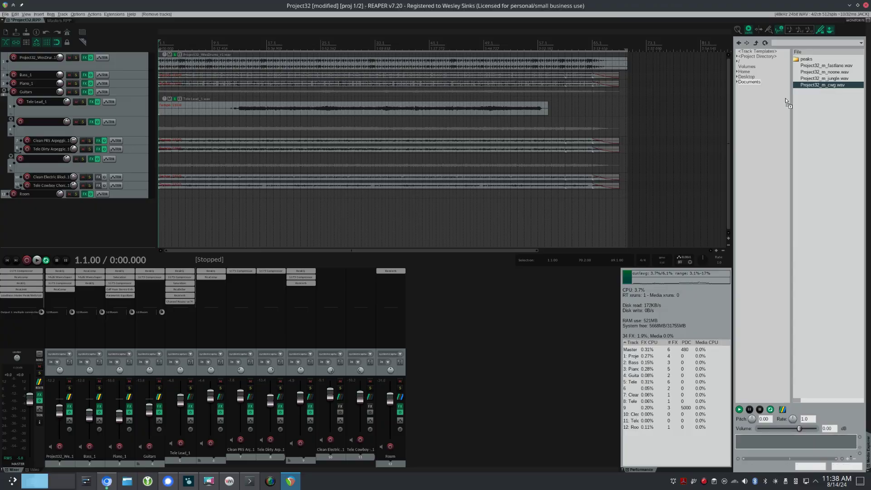
- Add Project32_m_cwg.wav on a new track below Room, starting at the project's beginning, and name the track Matchering Ref
{"action": "left_click_drag", "start_coordinate": [822, 84], "coordinate": [157, 201]}
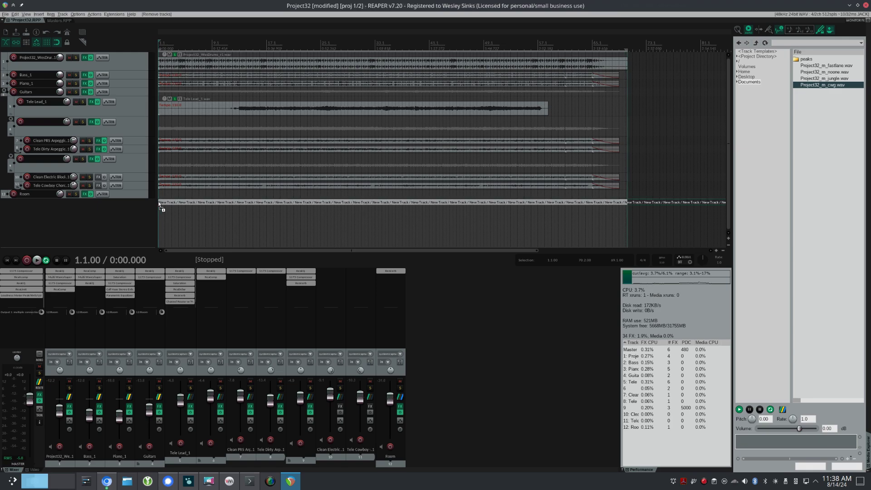
{"action": "double_click", "coordinate": [40, 204]}
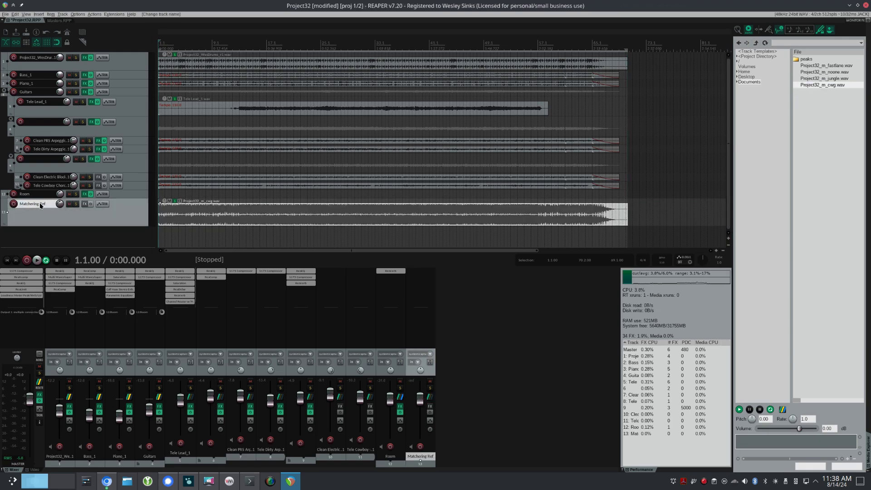
- Give the Matchering Ref track a custom bright green color
{"action": "right_click", "coordinate": [81, 217]}
{"action": "mouse_move", "coordinate": [150, 373]}
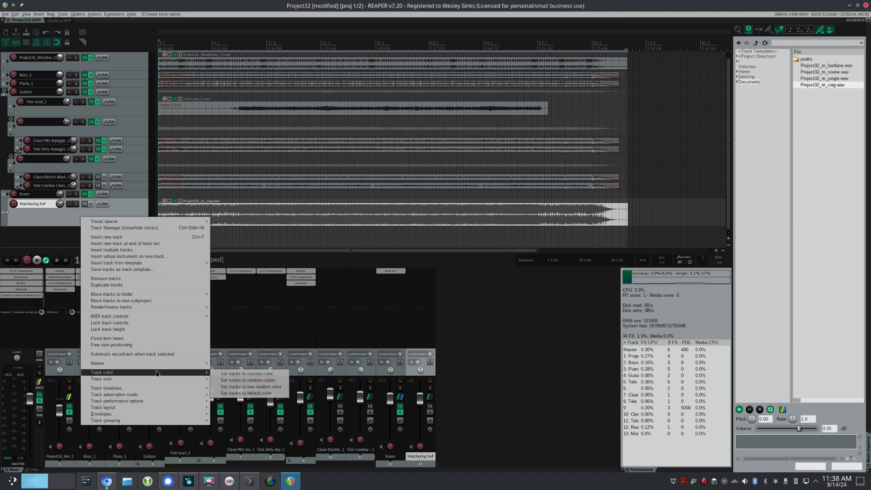
{"action": "left_click", "coordinate": [222, 373]}
{"action": "left_click", "coordinate": [404, 218]}
{"action": "left_click", "coordinate": [472, 282]}
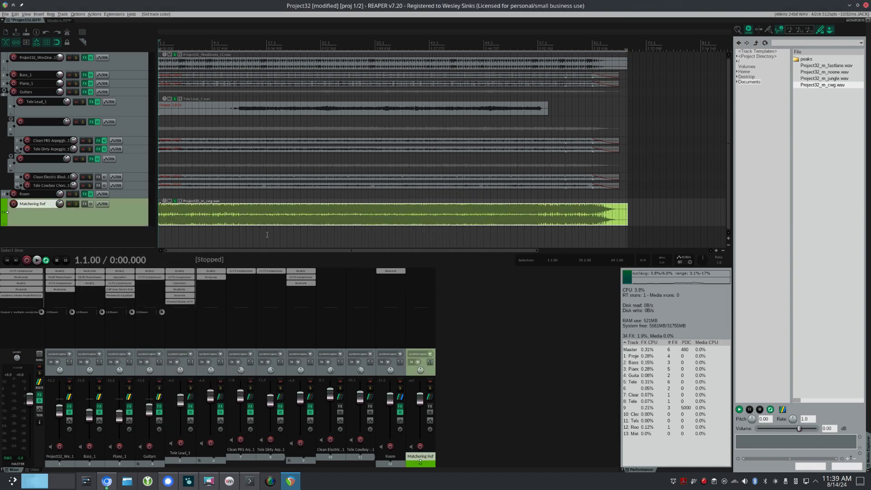
- Disable the Matchering Ref track's master send and route it directly to the stereo hardware pair Output 1 / Output 2
{"action": "left_click", "coordinate": [430, 402]}
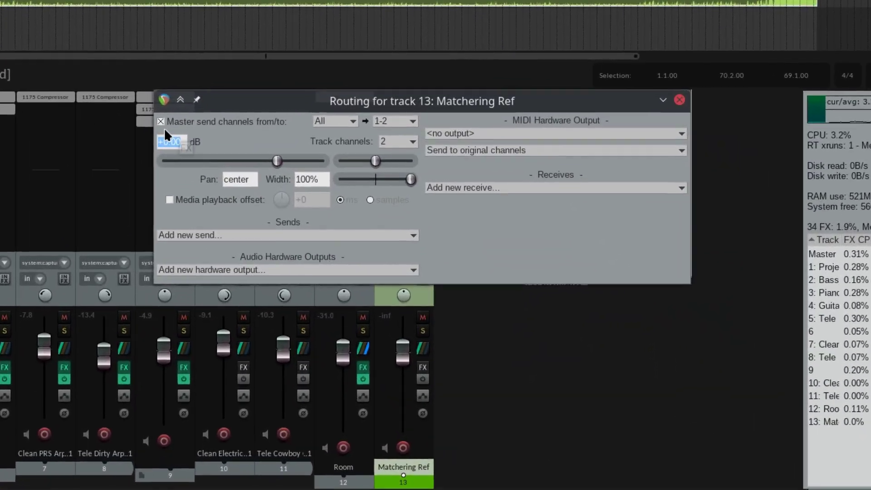
{"action": "left_click", "coordinate": [160, 121]}
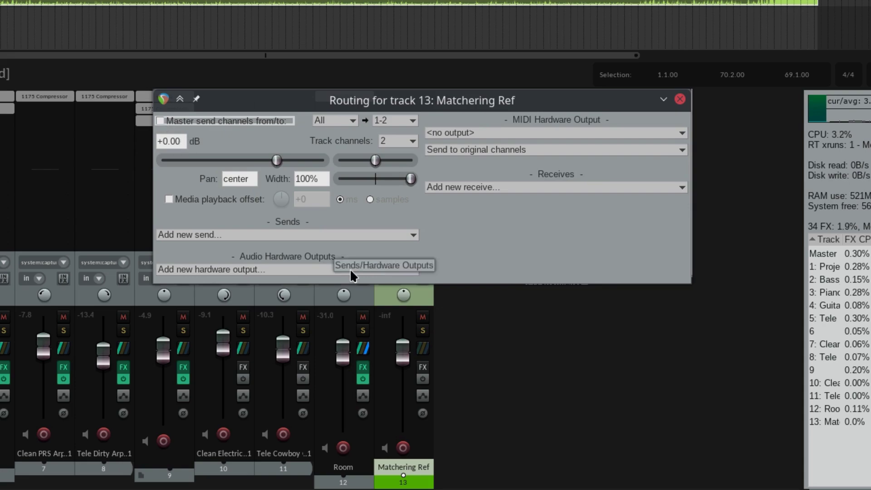
{"action": "left_click_drag", "start_coordinate": [210, 100], "coordinate": [117, 74]}
{"action": "left_click", "coordinate": [234, 244]}
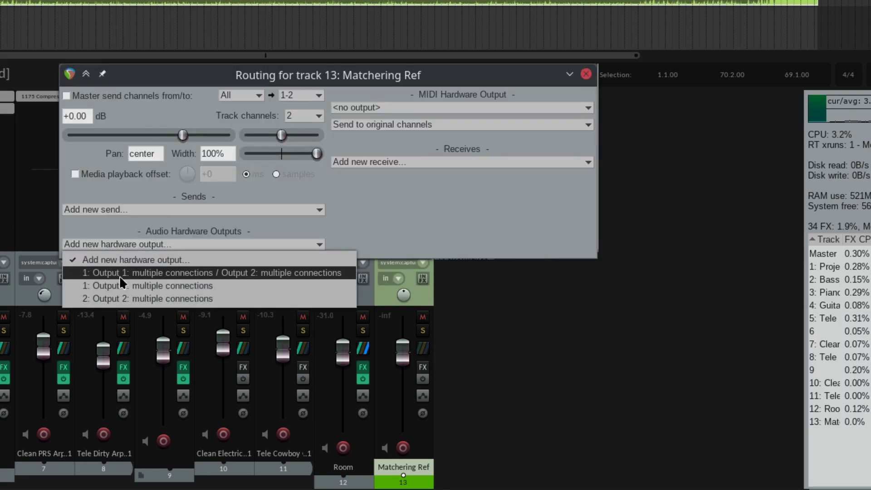
{"action": "left_click", "coordinate": [153, 274]}
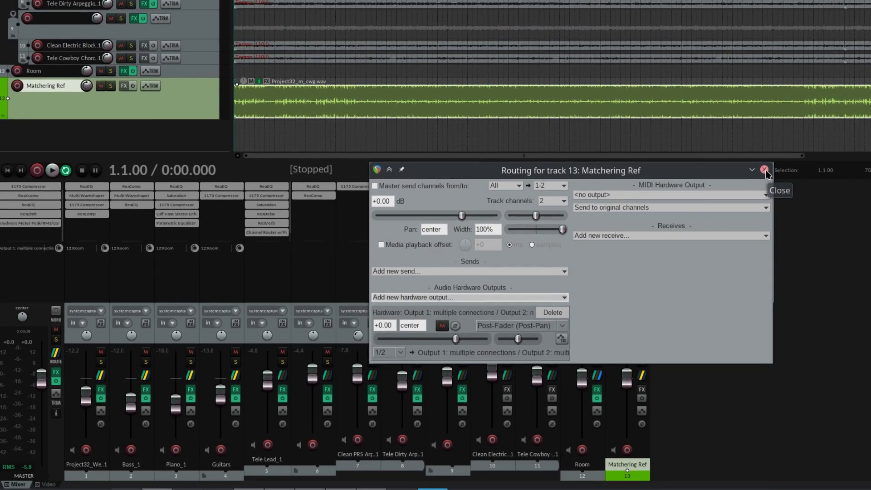
{"action": "left_click", "coordinate": [668, 118]}
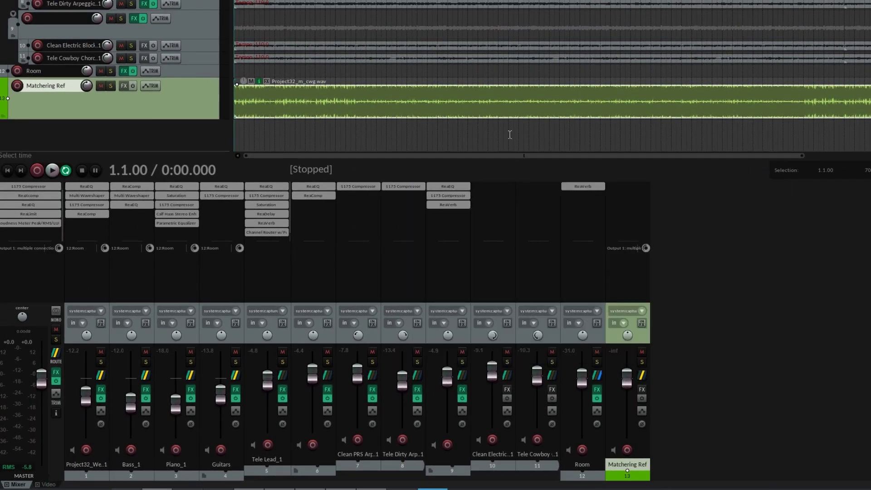
- Solo the Matchering Ref track, play it briefly from the project start, and stop playback
{"action": "left_click", "coordinate": [111, 87]}
{"action": "key", "text": "space"}
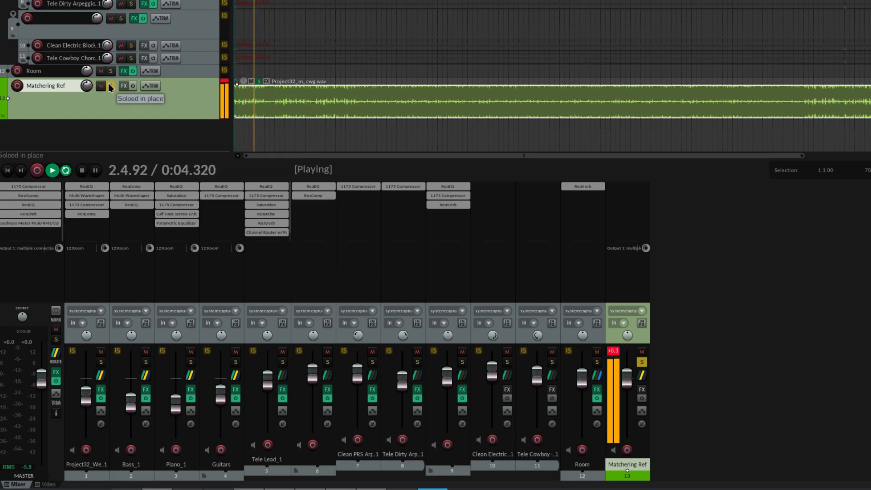
{"action": "key", "text": "space"}
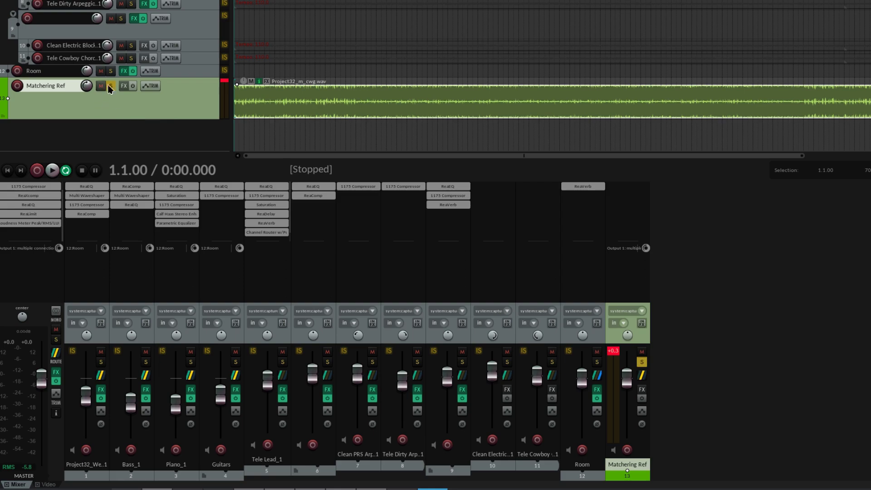
- Select all mix tracks except Matchering Ref and use exclusive solo to toggle between them and the reference, ending with the mix tracks soloed
{"action": "right_click", "coordinate": [111, 88]}
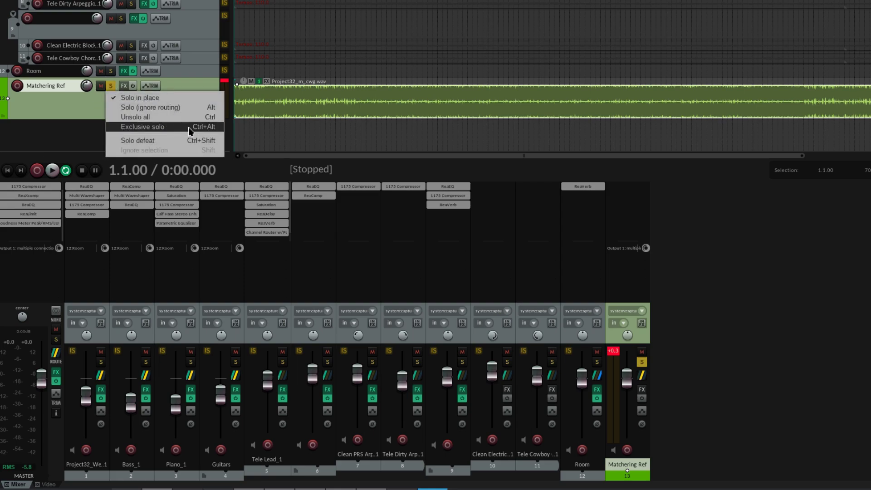
{"action": "left_click", "coordinate": [84, 140]}
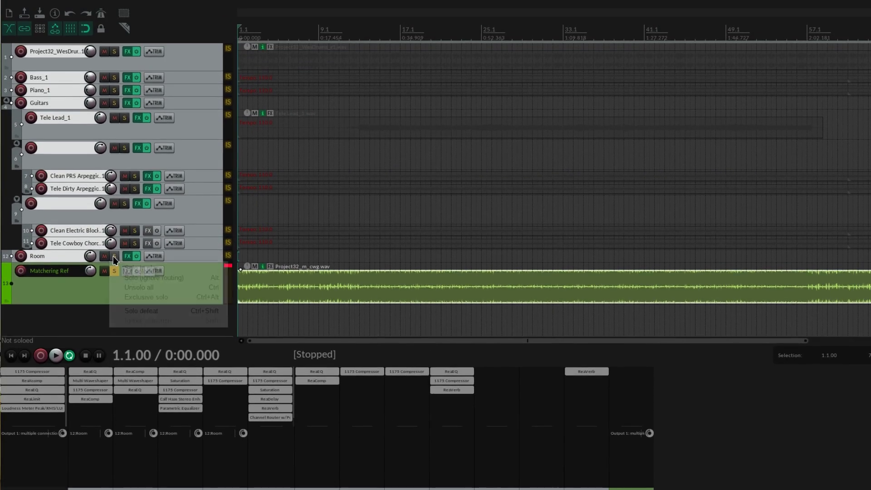
{"action": "right_click", "coordinate": [110, 86]}
{"action": "left_click", "coordinate": [142, 298]}
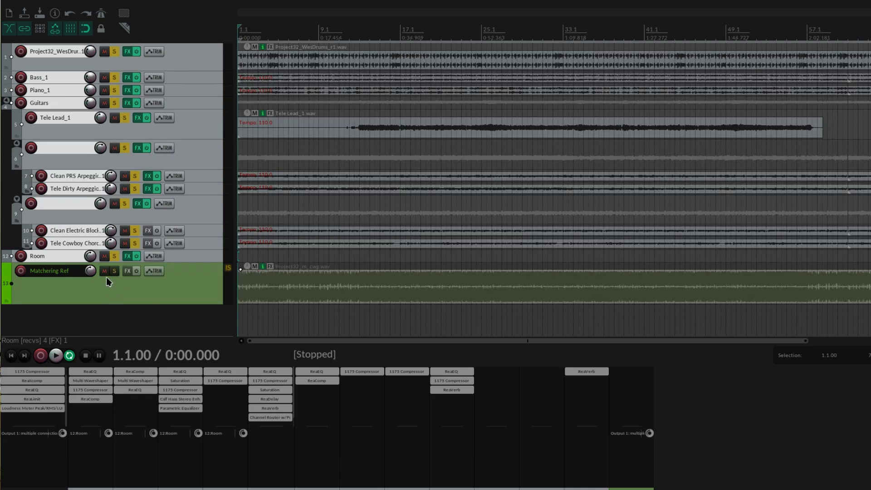
{"action": "right_click", "coordinate": [114, 272]}
{"action": "left_click", "coordinate": [147, 311]}
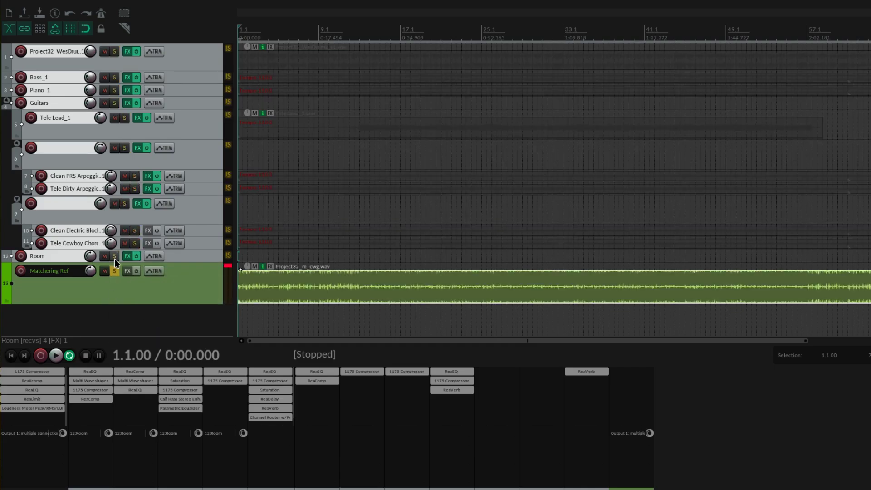
{"action": "left_click", "coordinate": [115, 257]}
{"action": "left_click", "coordinate": [114, 257]}
{"action": "left_click", "coordinate": [114, 257]}
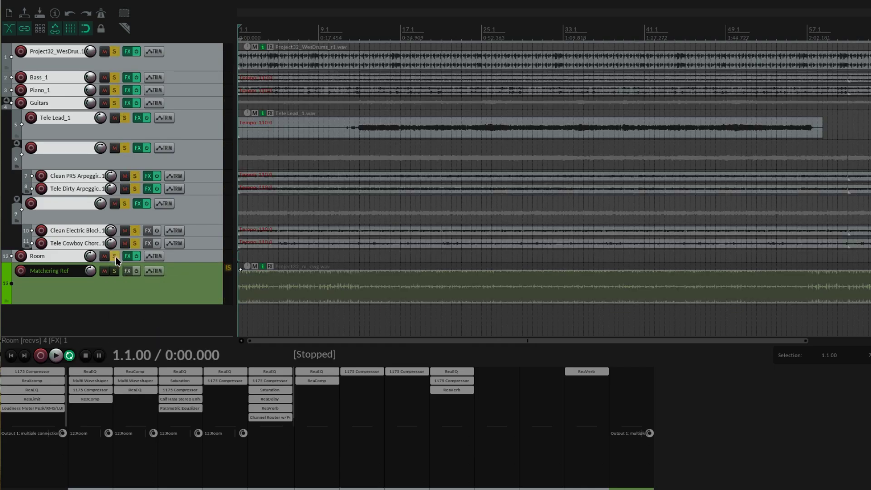
- Play from the project start, switching exclusive solo from the mix tracks to Matchering Ref and back, and stop playback
{"action": "key", "text": "space"}
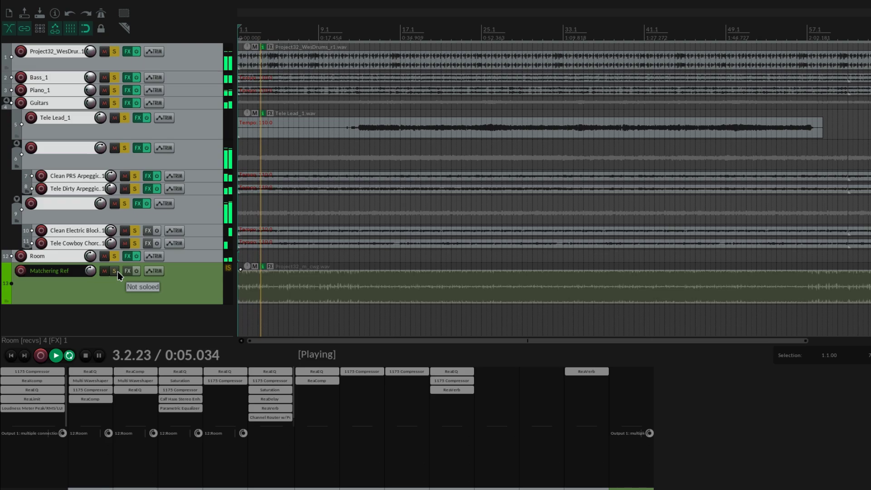
{"action": "left_click", "coordinate": [118, 271]}
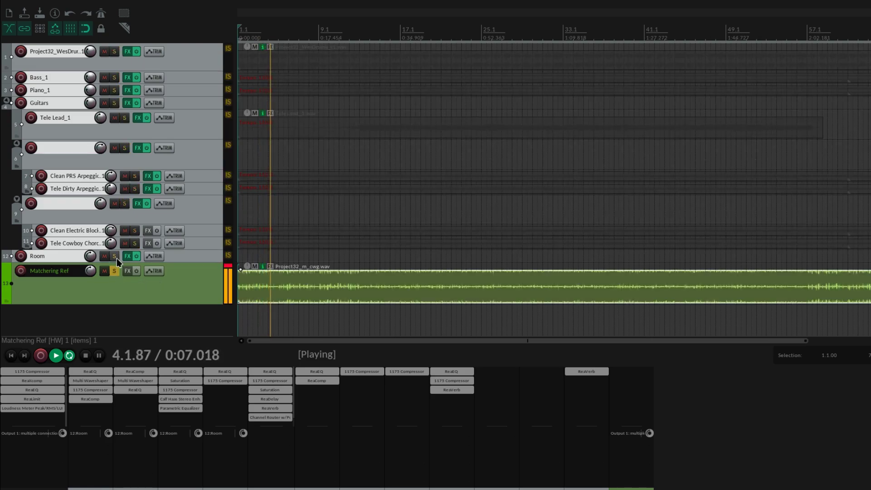
{"action": "left_click", "coordinate": [114, 257], "text": "ctrl+alt"}
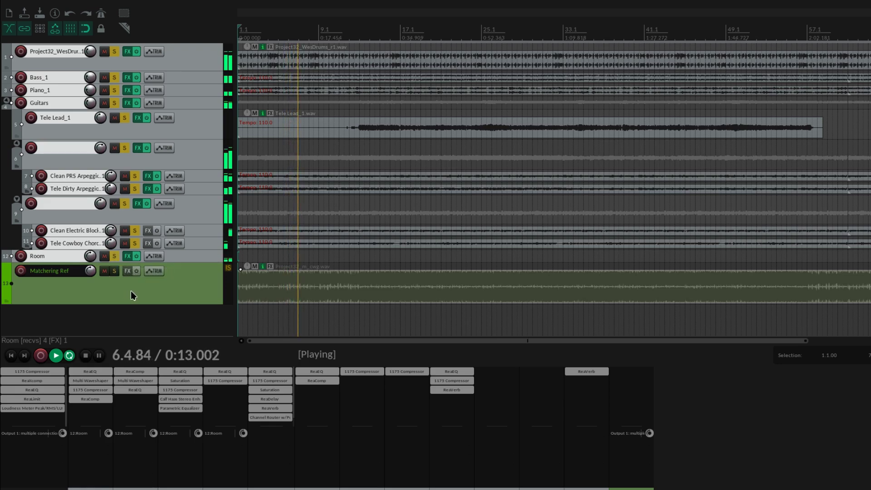
{"action": "key", "text": "space"}
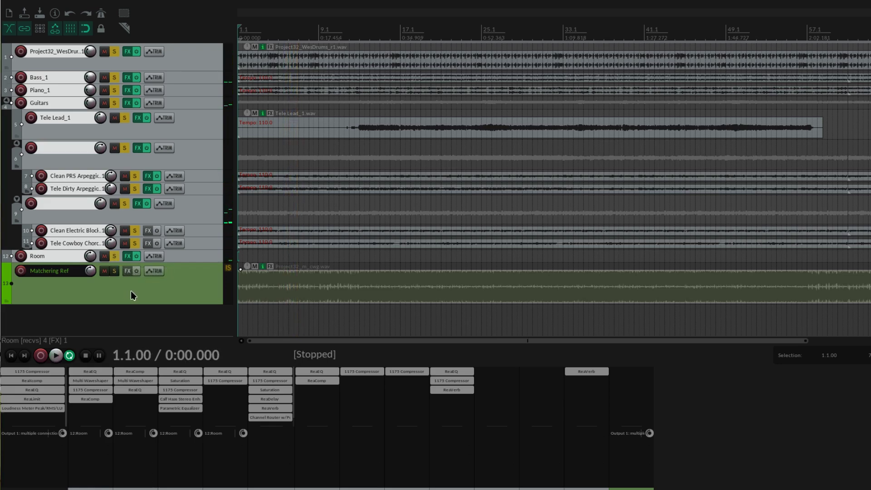
- Place the edit cursor at 13.3.00 and normalize the Project32_m_cwg.wav item to -9.00 LUFS-I, each item separately
{"action": "left_click", "coordinate": [366, 277]}
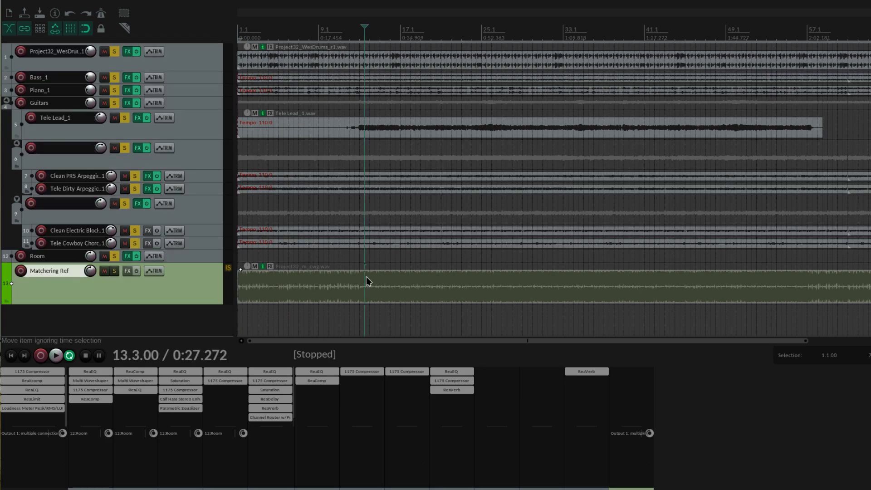
{"action": "double_click", "coordinate": [362, 285]}
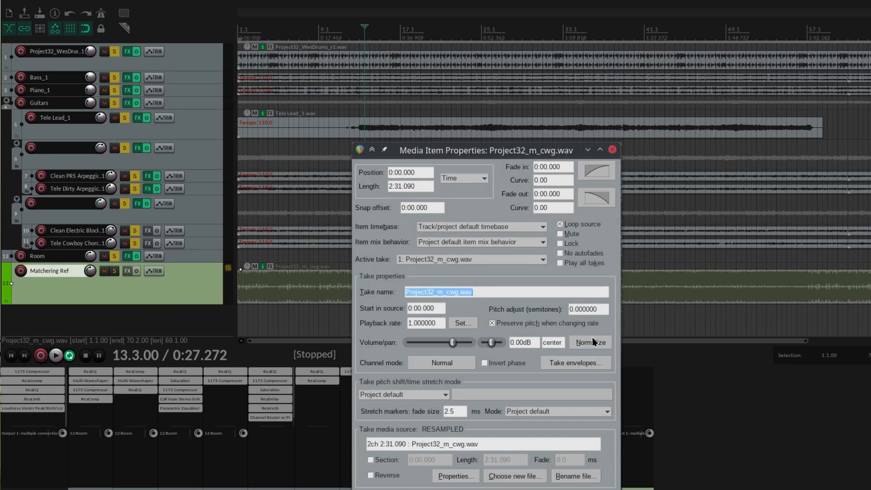
{"action": "left_click", "coordinate": [592, 342]}
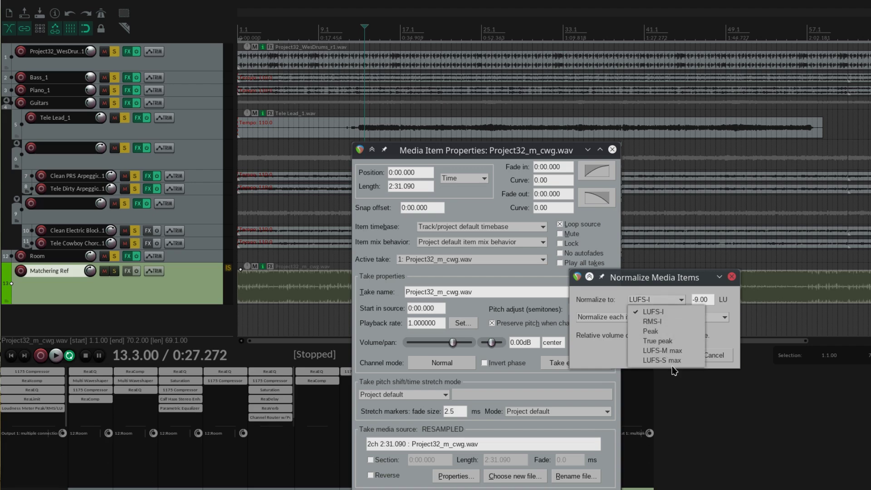
{"action": "left_click", "coordinate": [660, 312]}
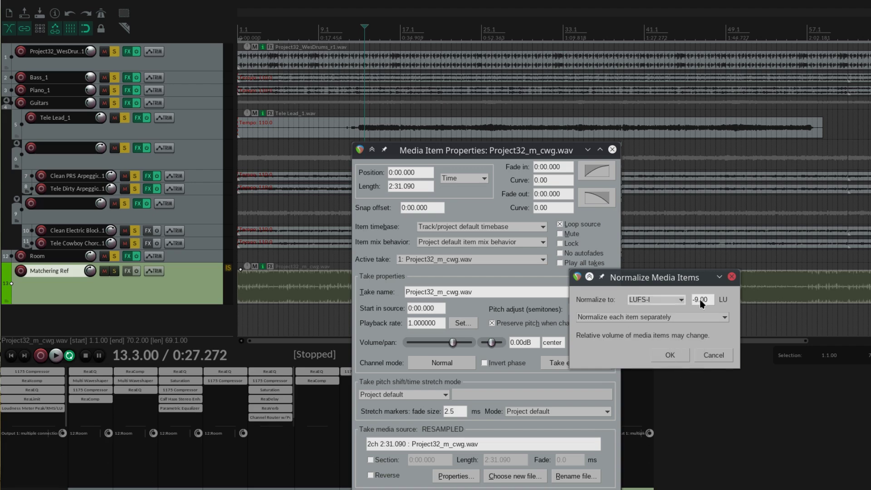
{"action": "left_click", "coordinate": [670, 355]}
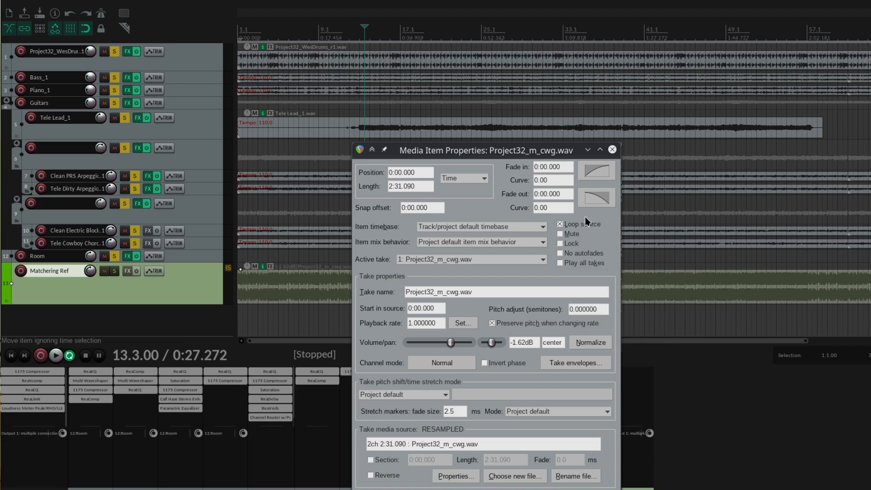
{"action": "left_click", "coordinate": [613, 150]}
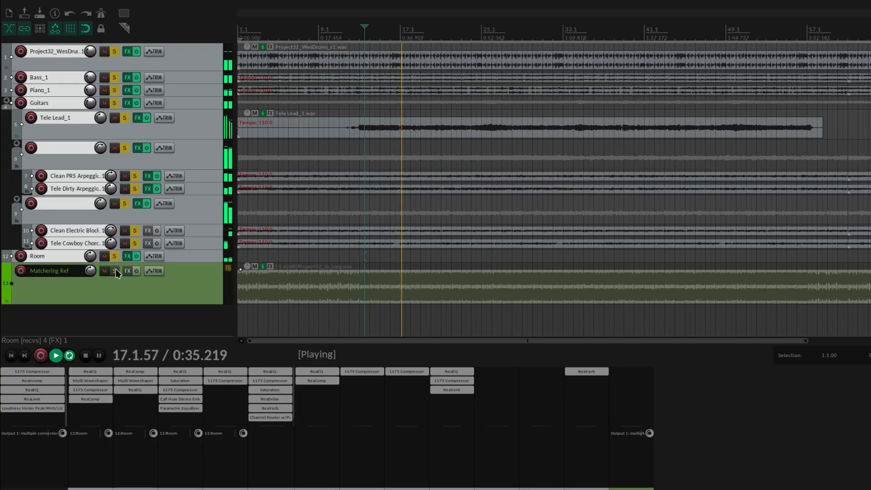
- Play from 13.3.00 and switch the exclusive solo from the mix tracks to Matchering Ref to compare their loudness
{"action": "left_click", "coordinate": [115, 270]}
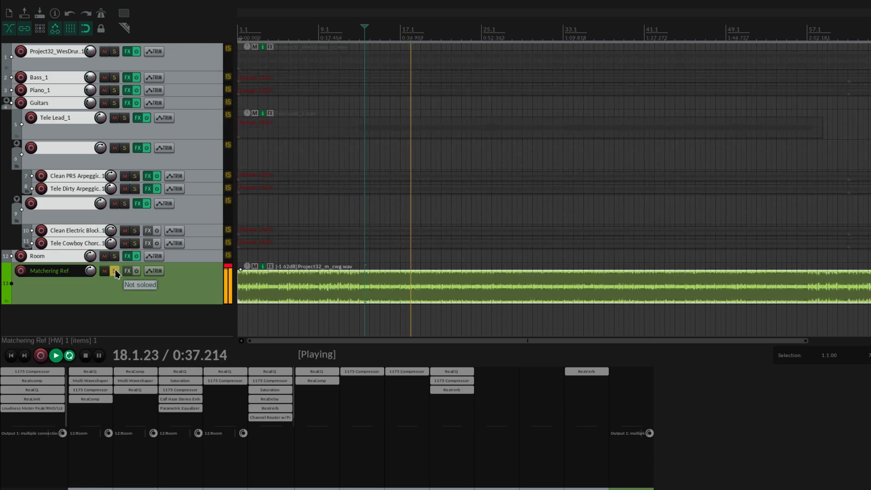